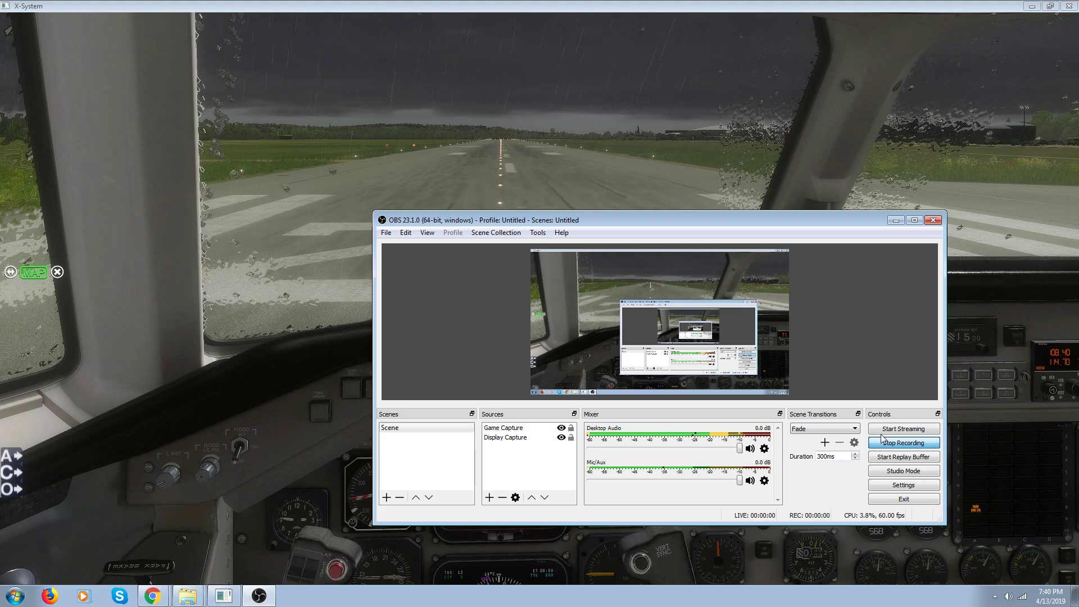
Step: Minimize the OBS window so the rainy-runway cockpit view is uncovered
click(896, 224)
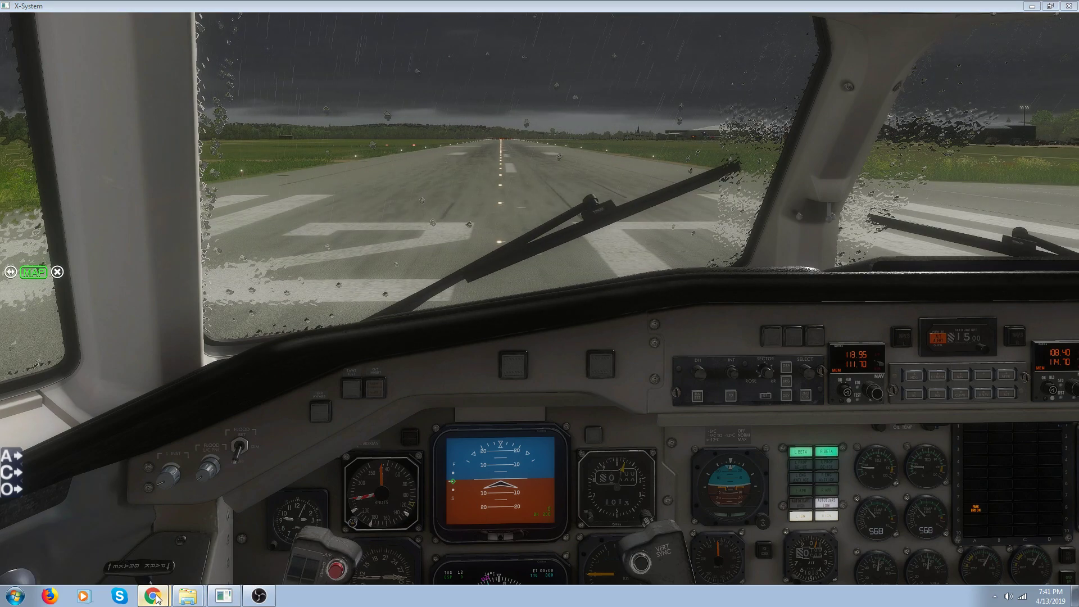
Step: Read through the PassengersFX - NG Basic Edition 1.0.6 download page in Chrome, then minimize Chrome
click(154, 571)
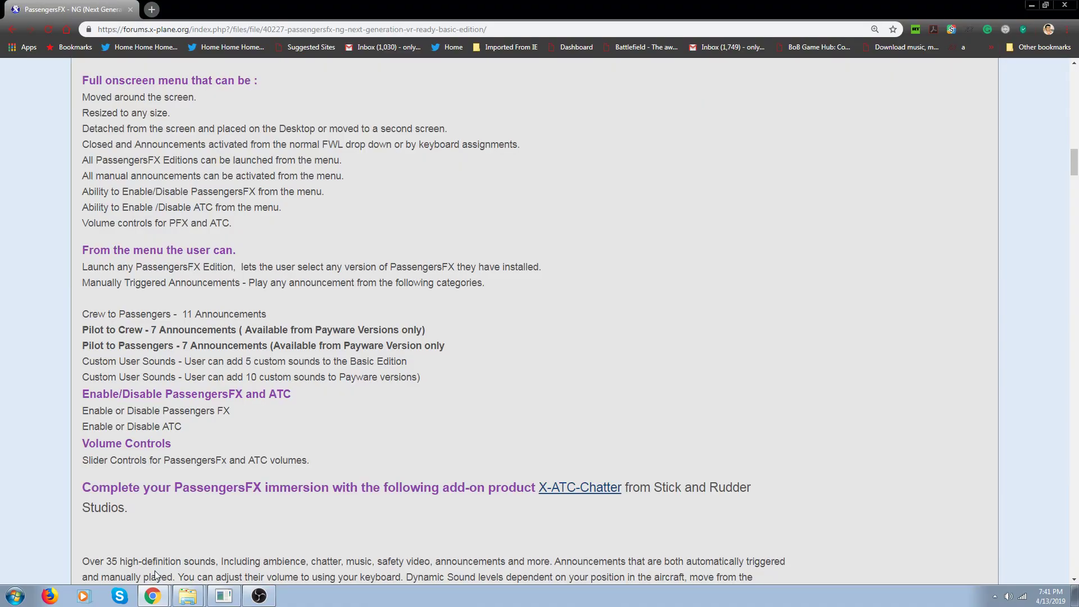
scroll(380, 282, up, 20)
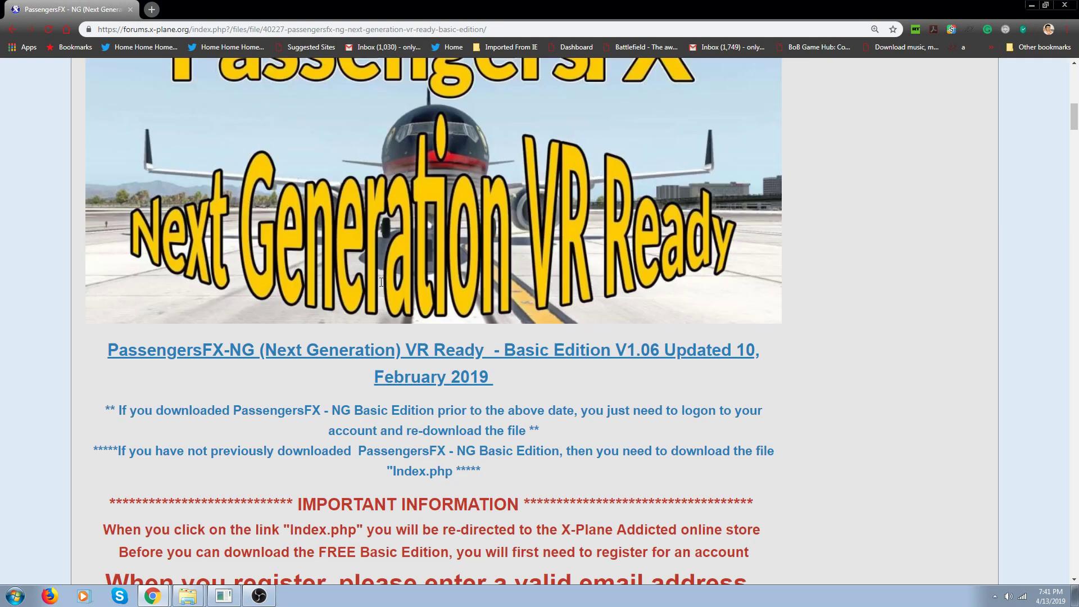
scroll(381, 283, down, 3)
scroll(381, 284, up, 9)
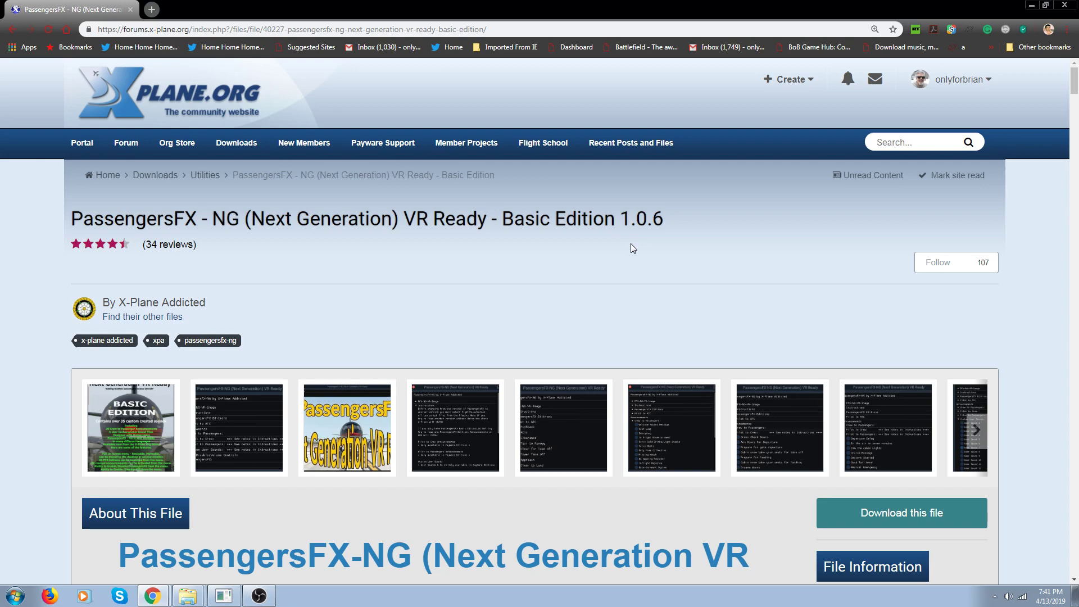
scroll(759, 371, down, 2)
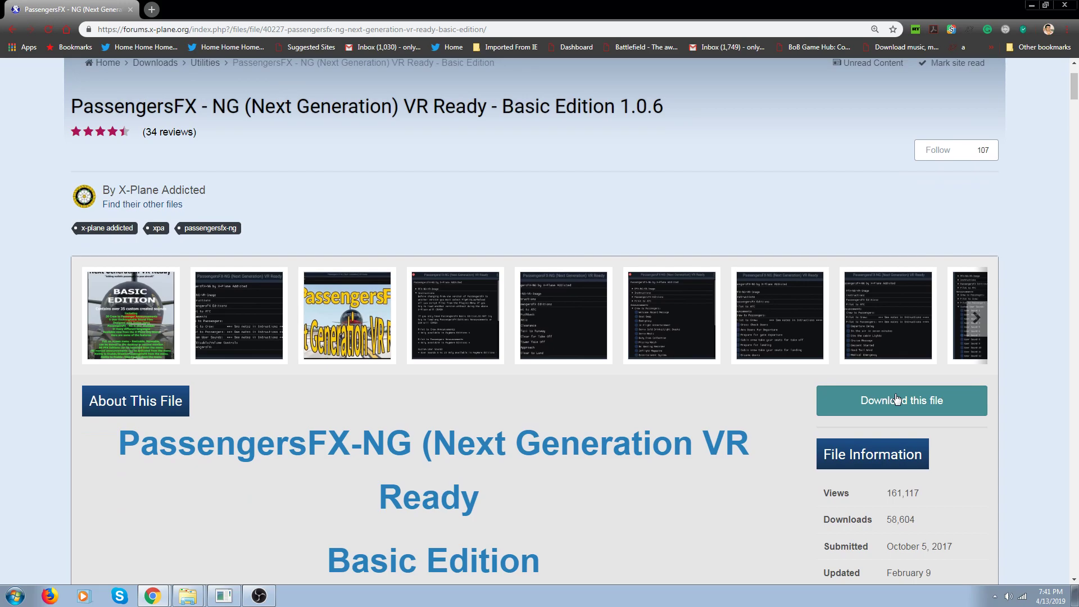
scroll(799, 414, down, 15)
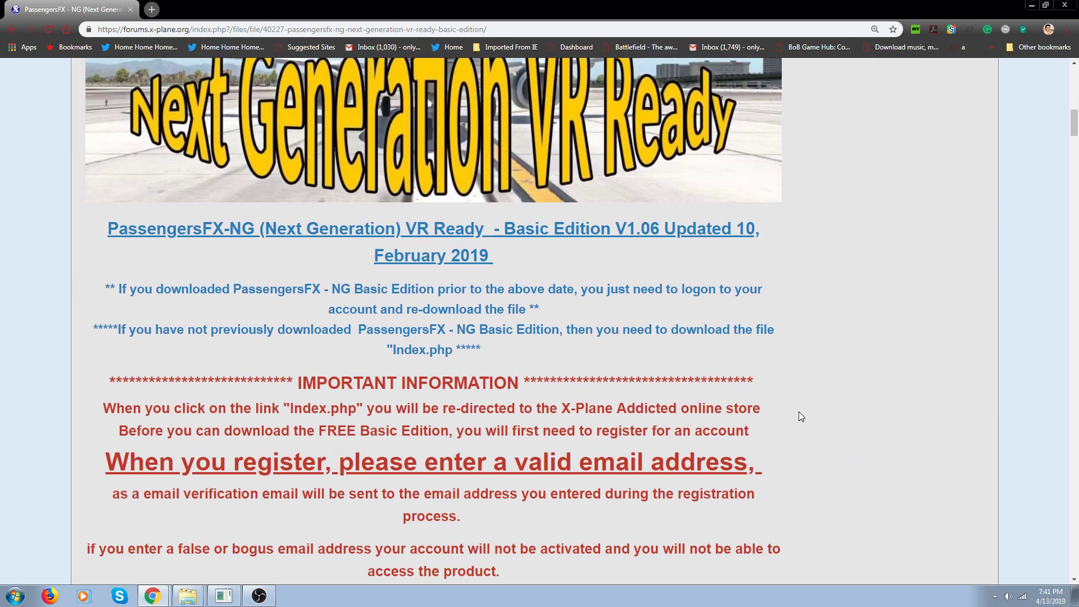
scroll(801, 416, up, 13)
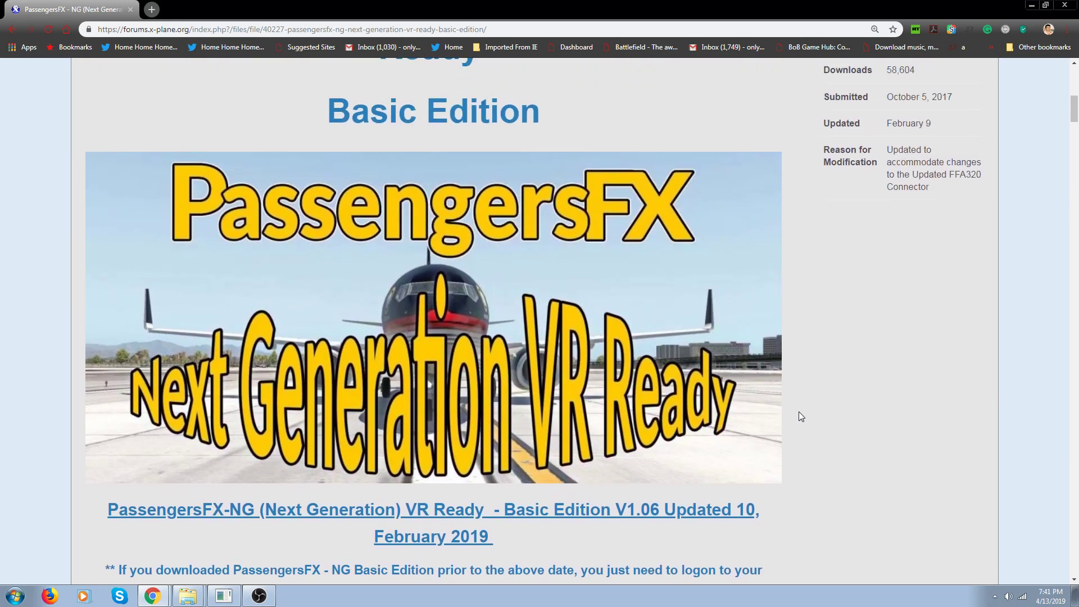
scroll(801, 416, up, 3)
scroll(801, 416, down, 1)
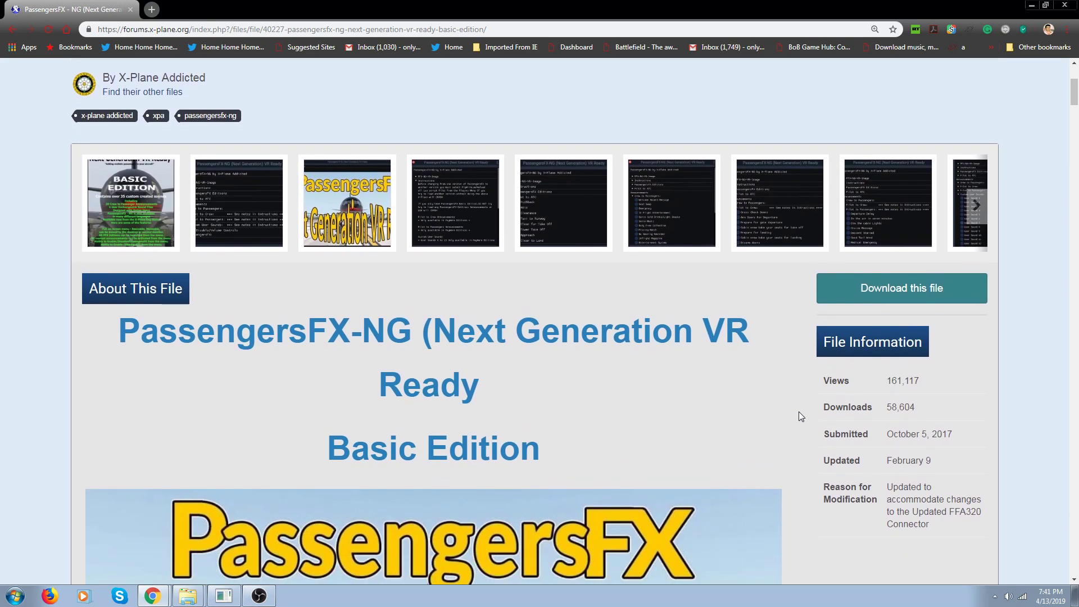
scroll(801, 416, up, 2)
scroll(799, 416, up, 2)
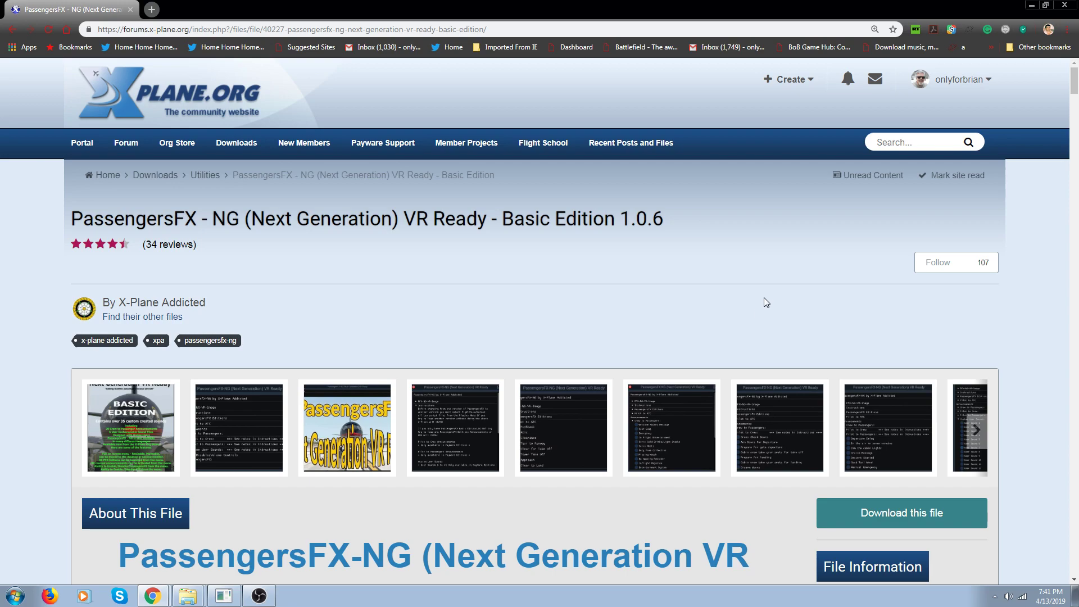
click(1032, 7)
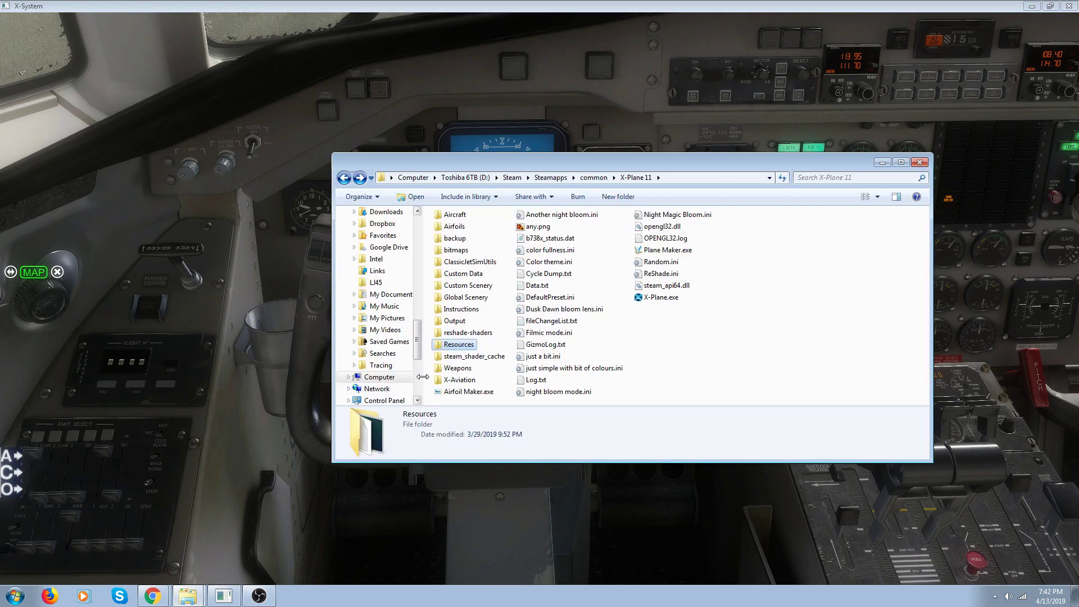
Step: Browse to Resources > plugins > FlyWithLua > Scripts > PassengersFX to check its files
double_click(454, 345)
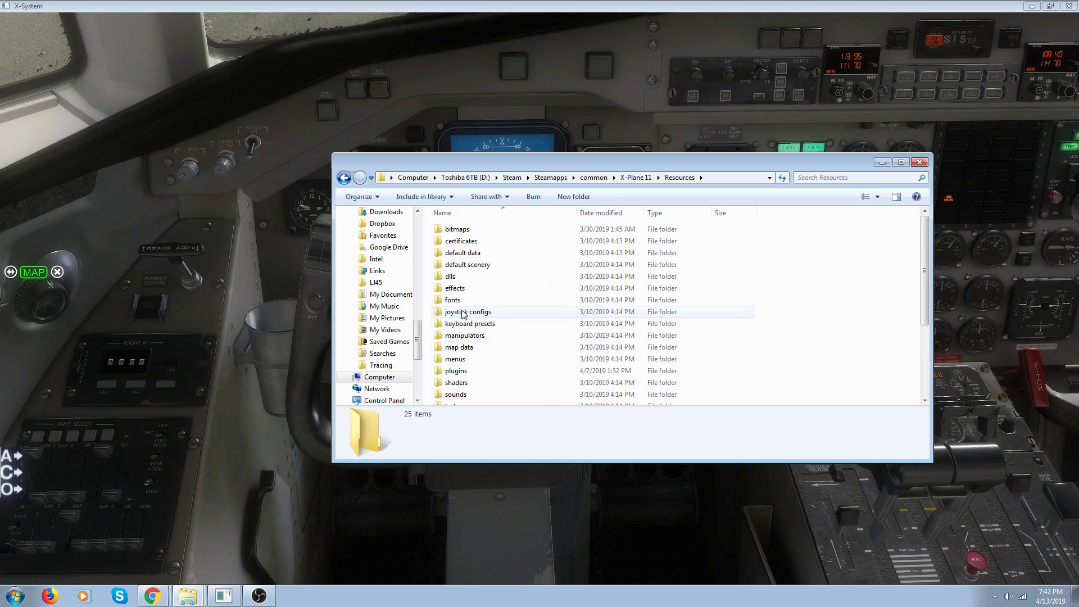
double_click(459, 372)
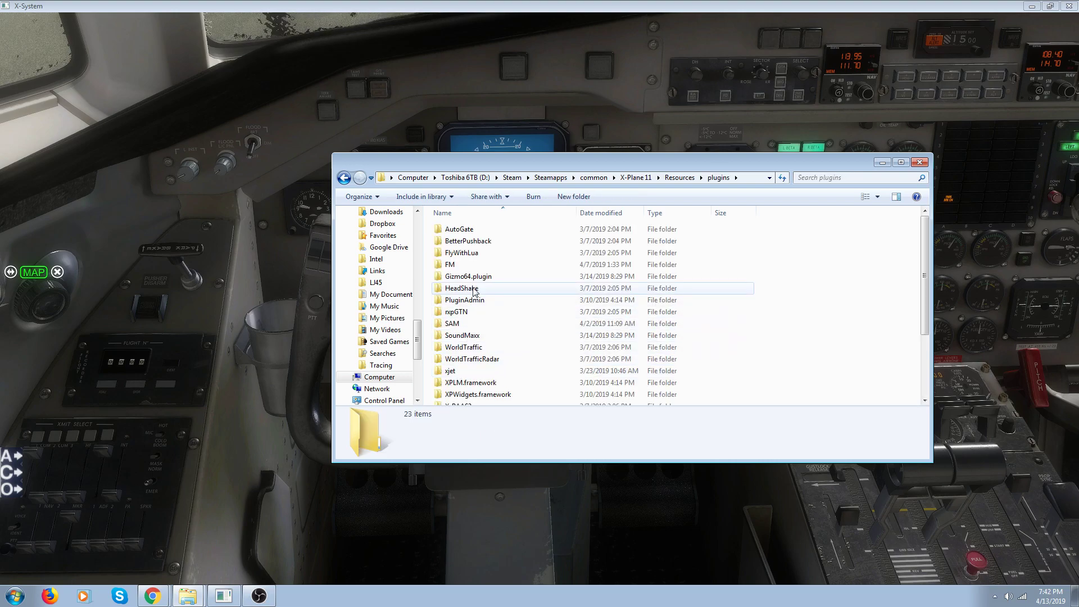
double_click(461, 253)
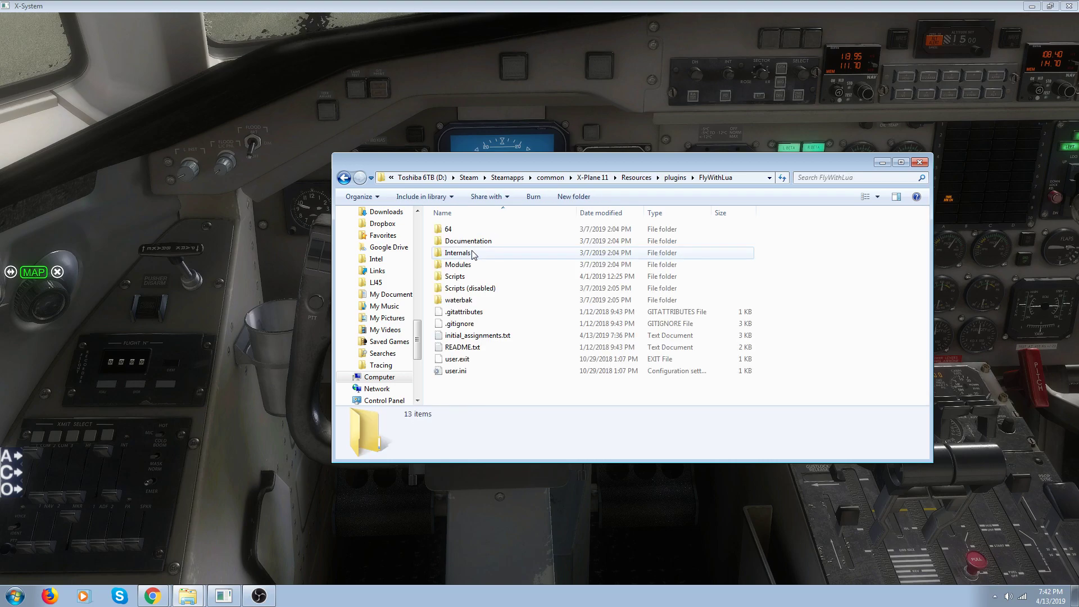
double_click(461, 276)
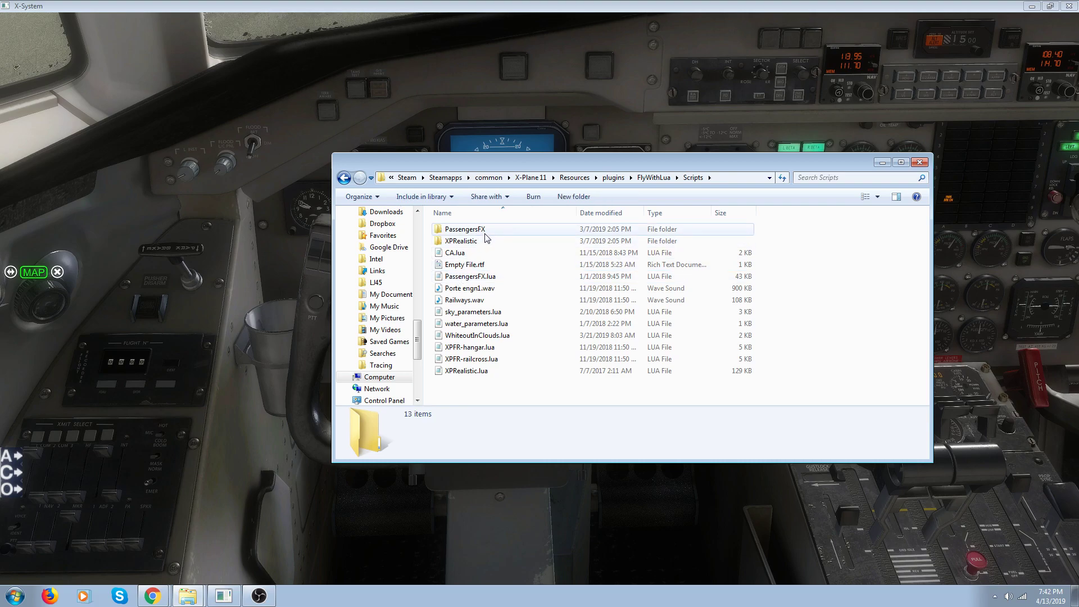
click(456, 234)
double_click(456, 234)
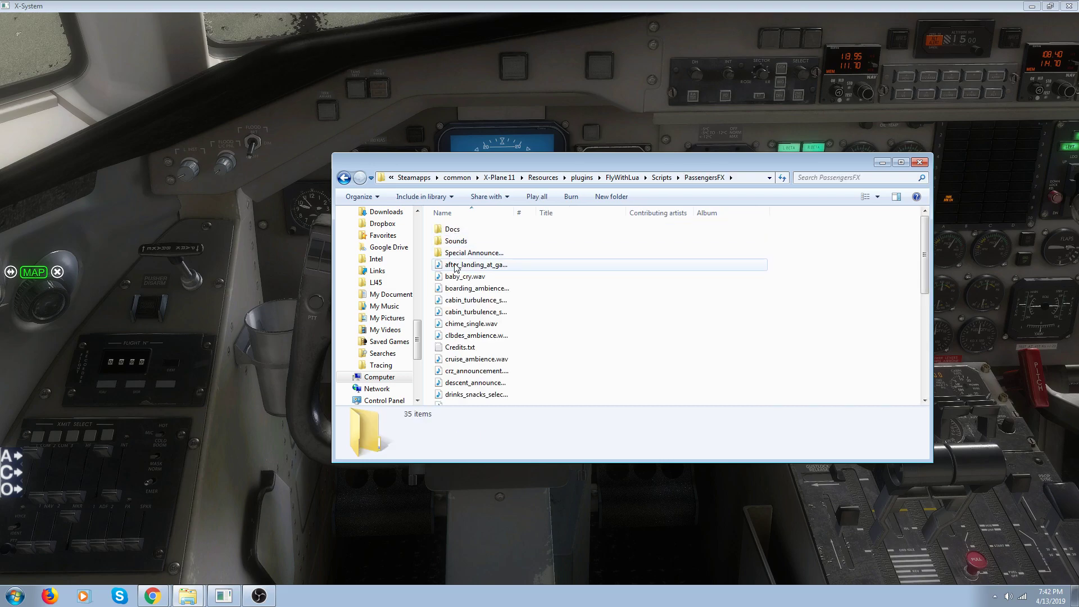
Step: Go back up four levels to the Resources folder and minimize Explorer
click(344, 178)
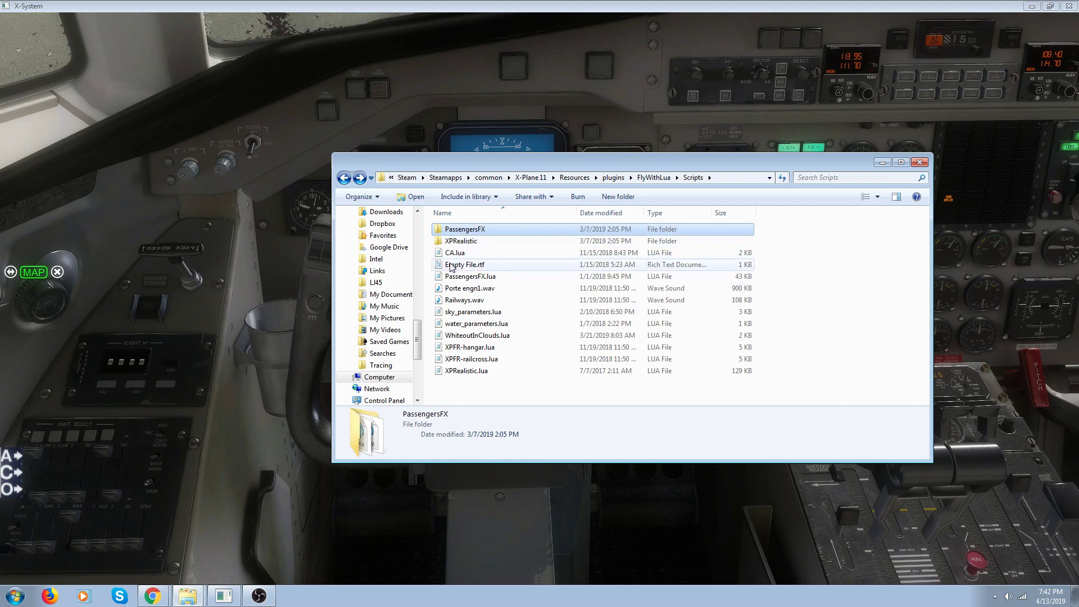
click(344, 179)
click(344, 179)
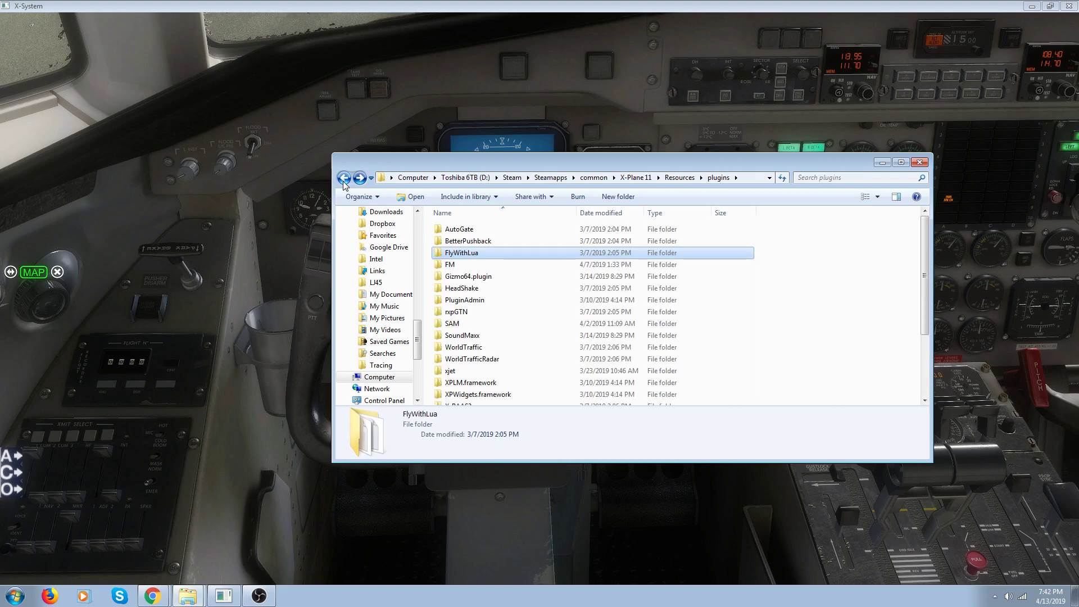
click(345, 179)
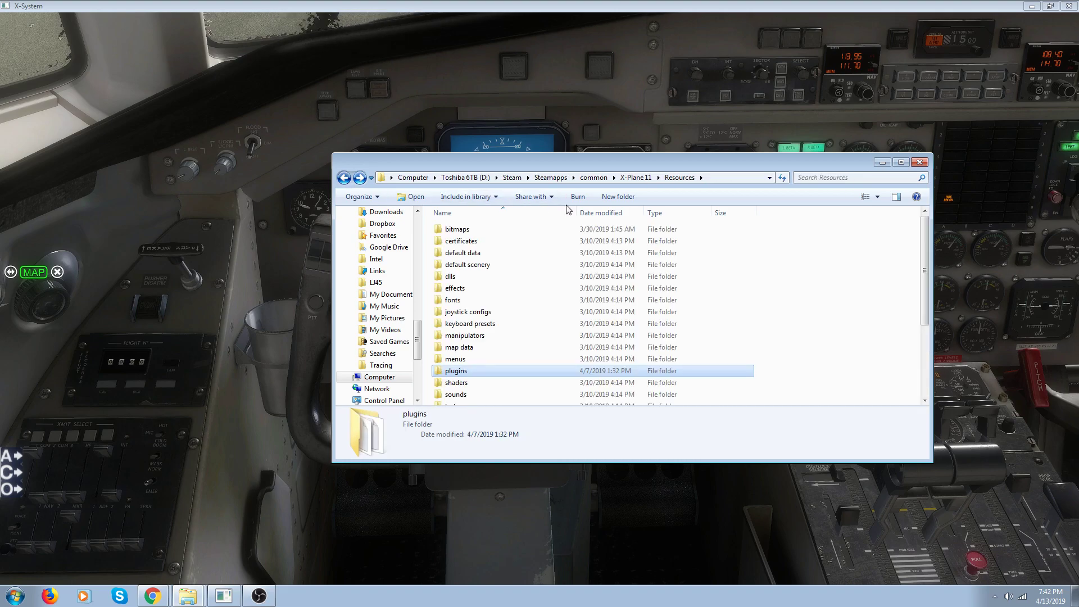
click(882, 163)
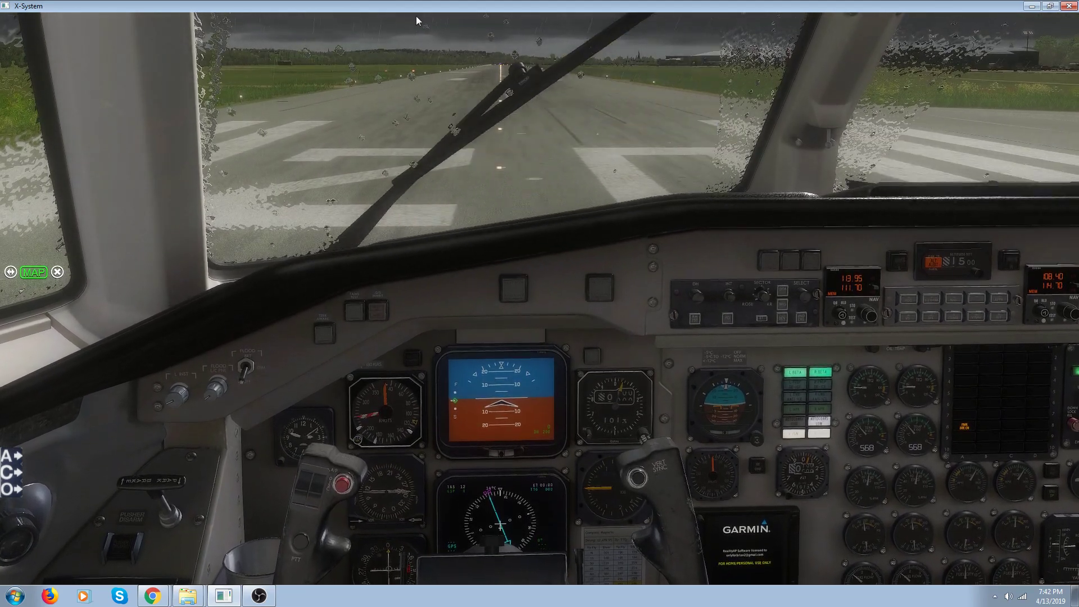
mouse_move(242, 26)
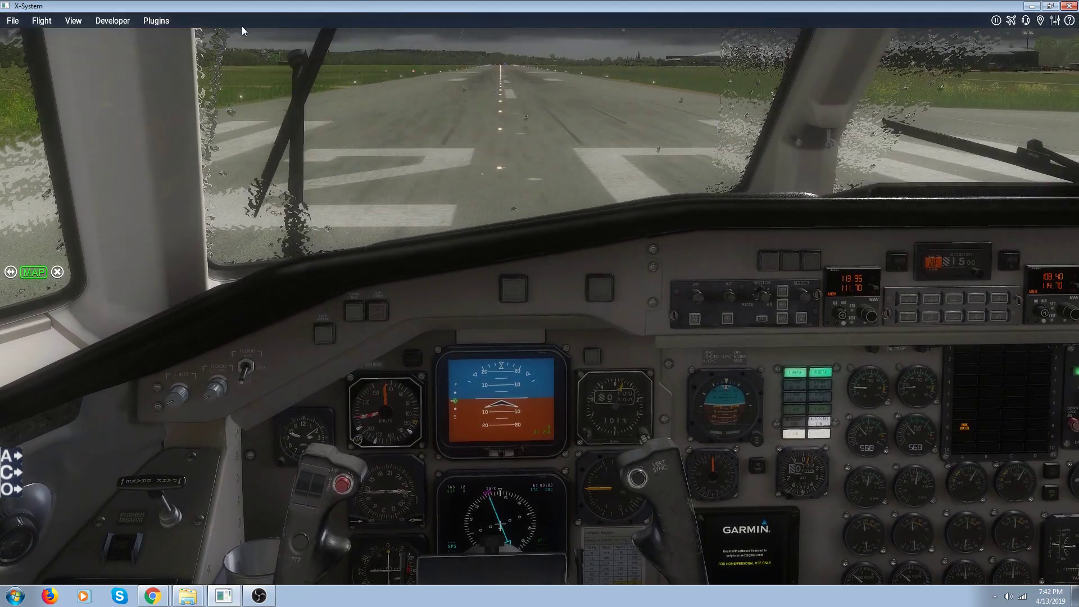
click(161, 22)
mouse_move(152, 76)
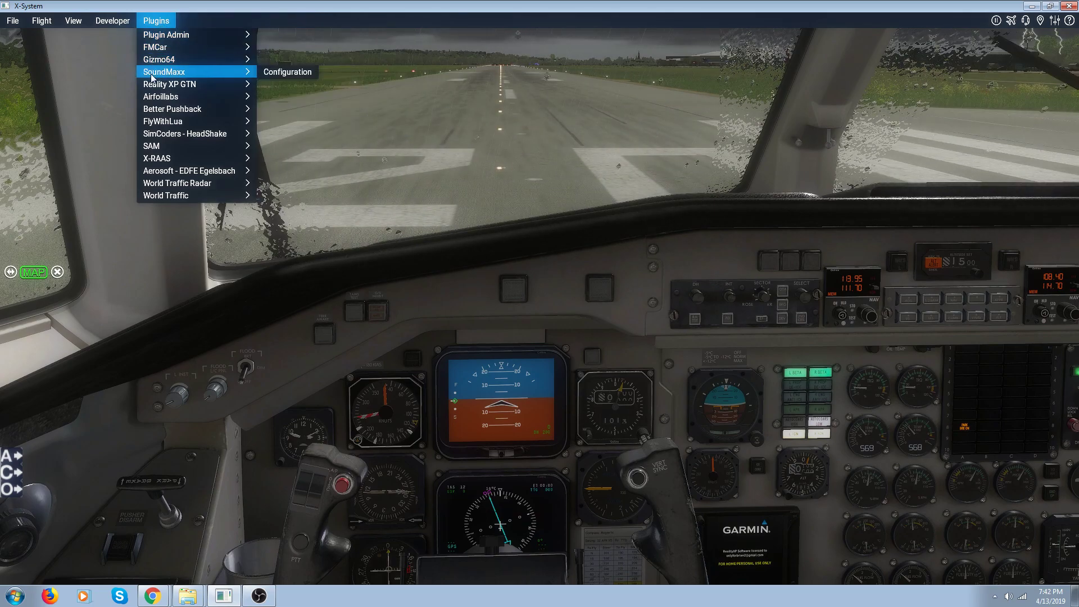
mouse_move(184, 122)
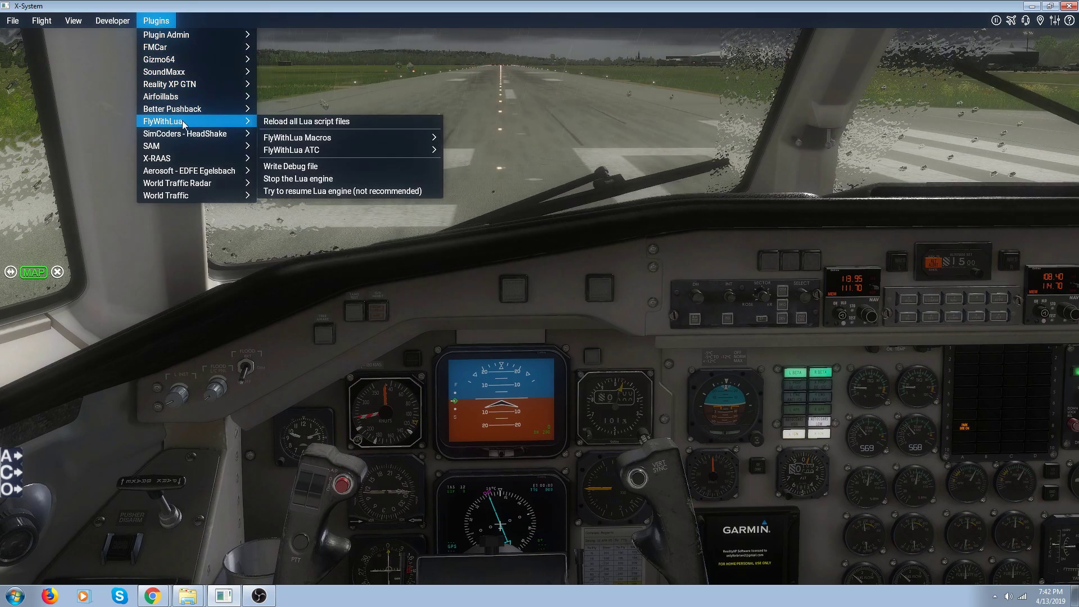
mouse_move(317, 140)
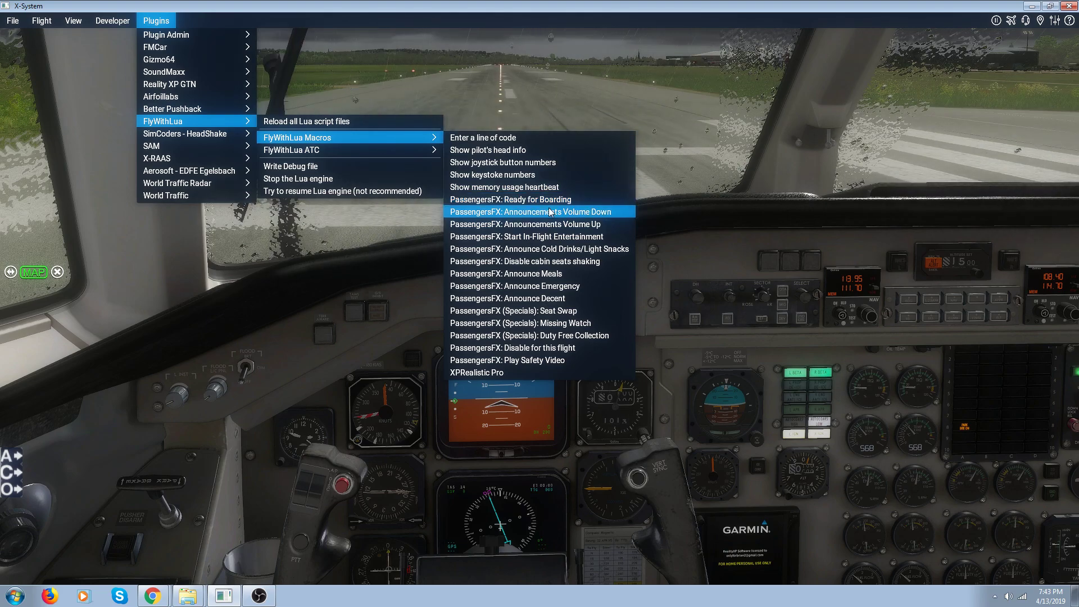
click(423, 220)
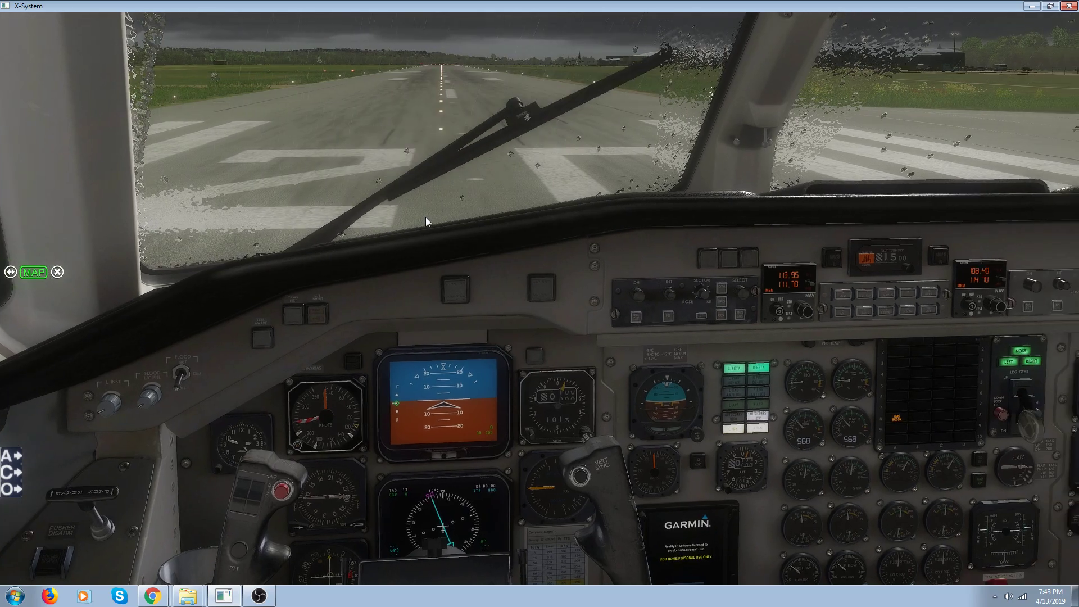
key(r)
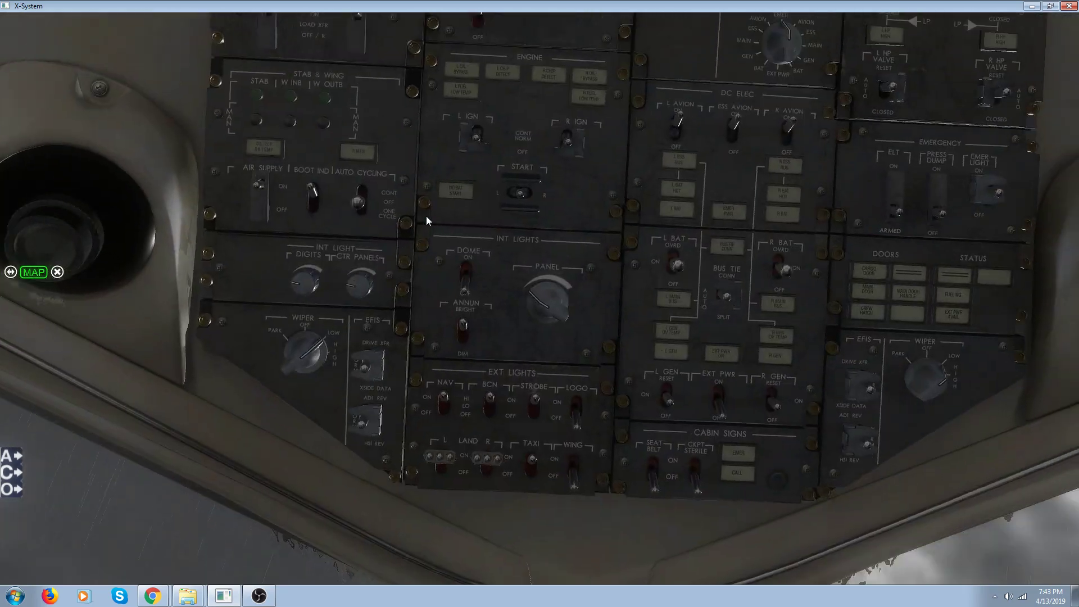
key(r)
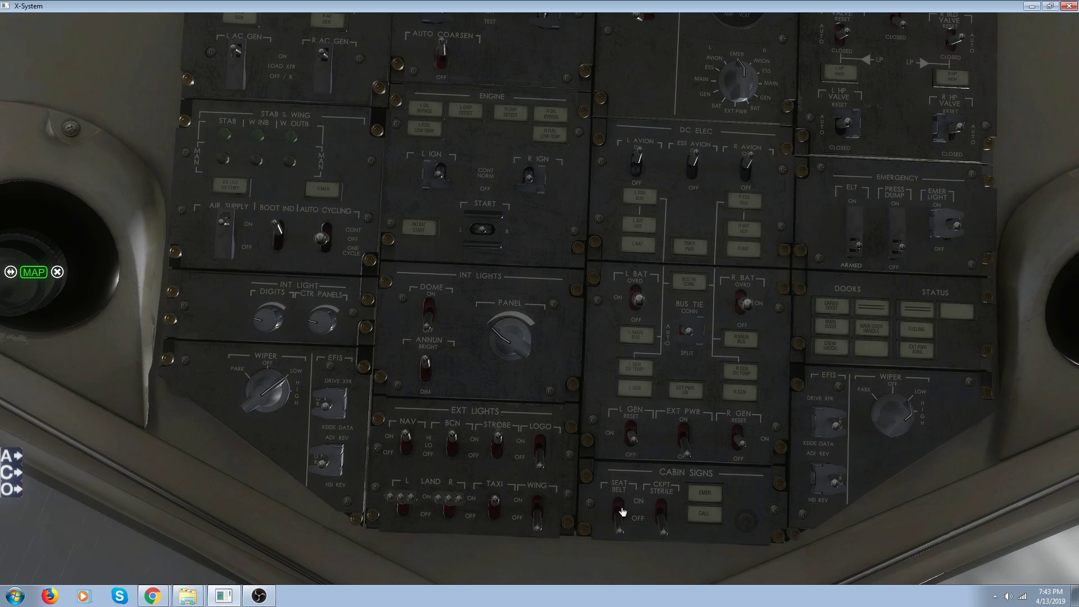
key(KP_8)
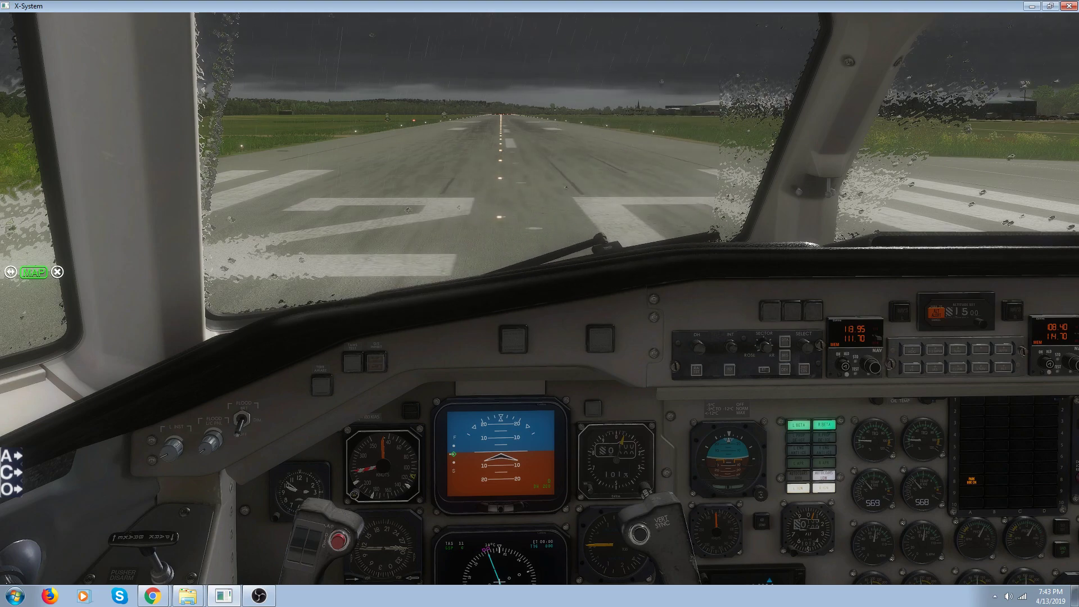
click(18, 475)
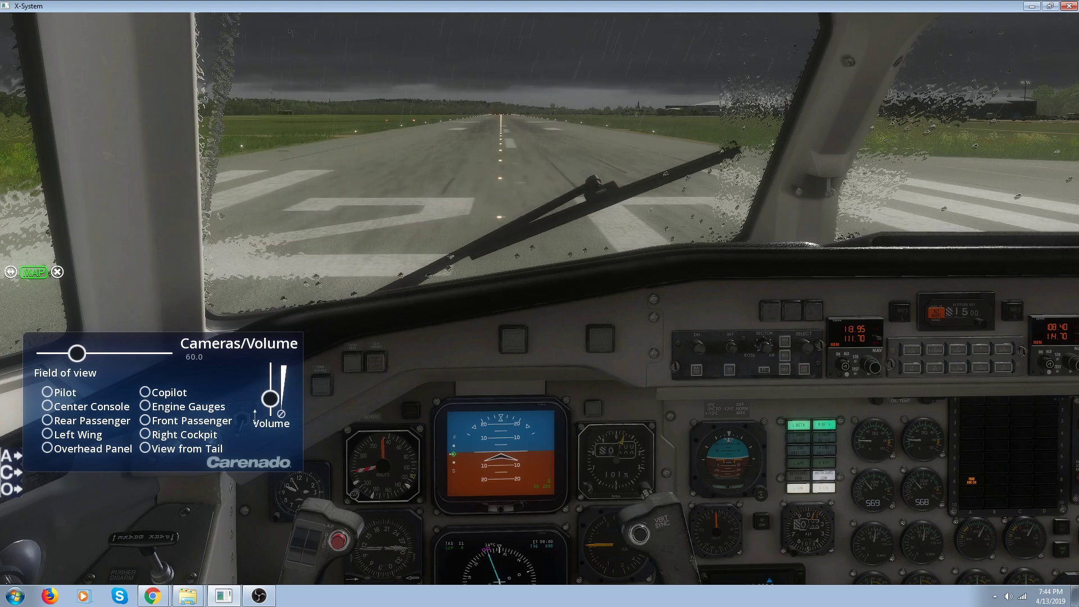
click(10, 475)
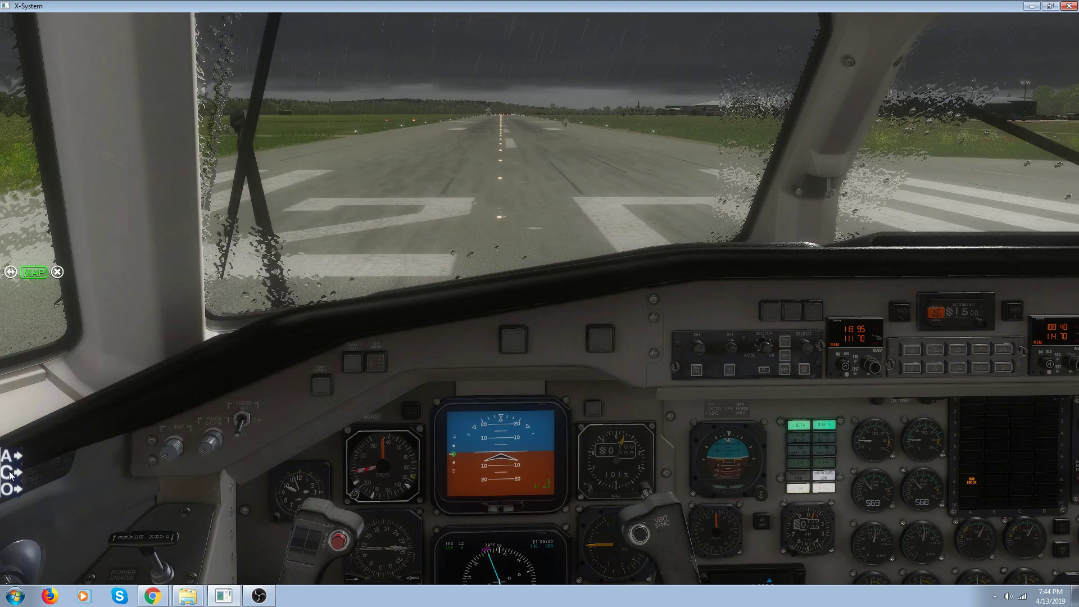
key(Up)
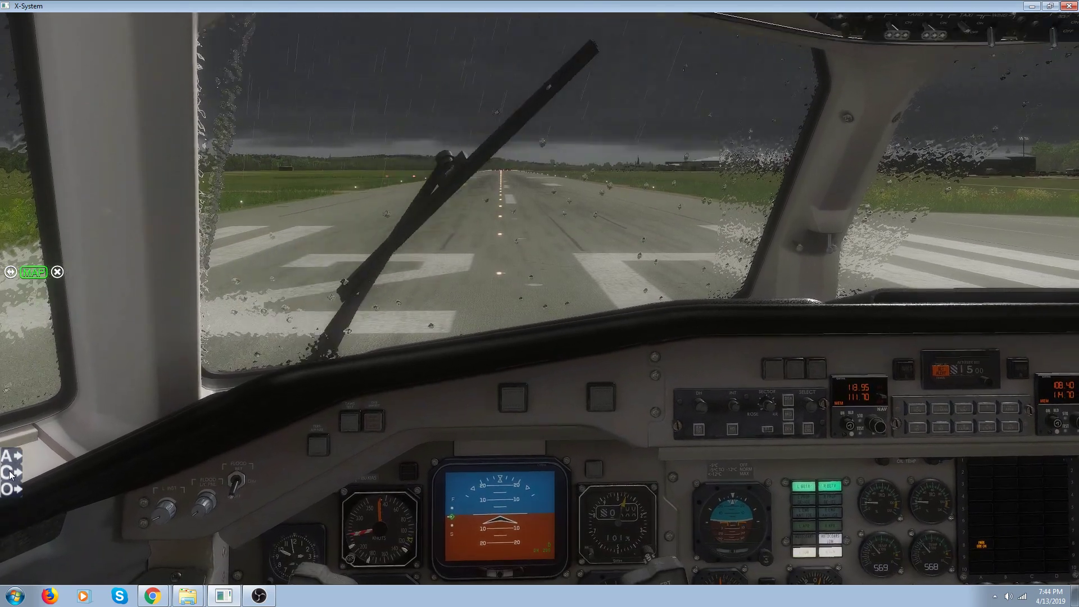
key(Up)
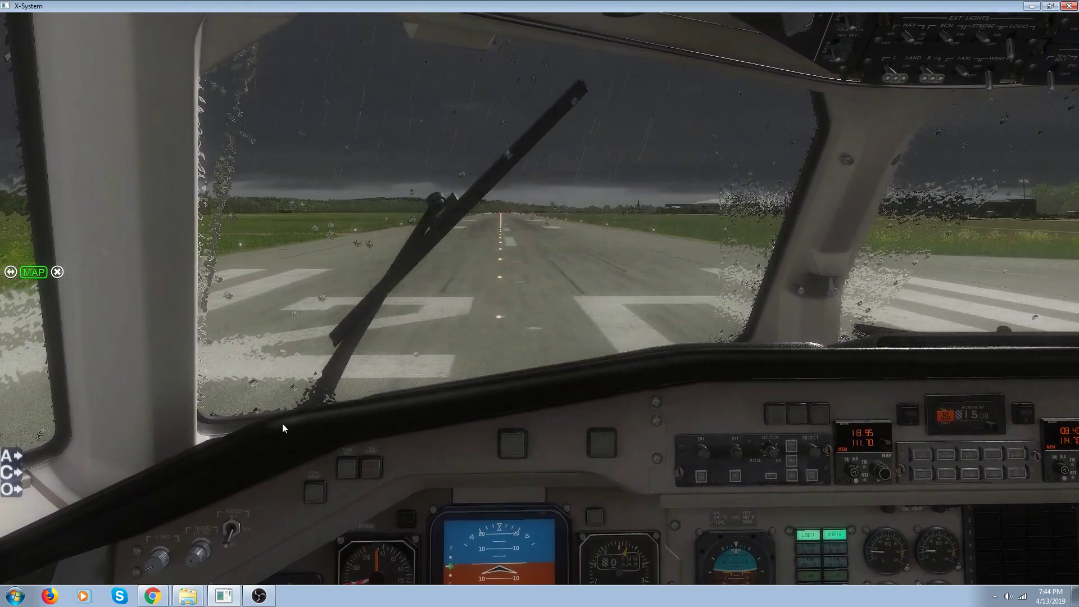
key(Right)
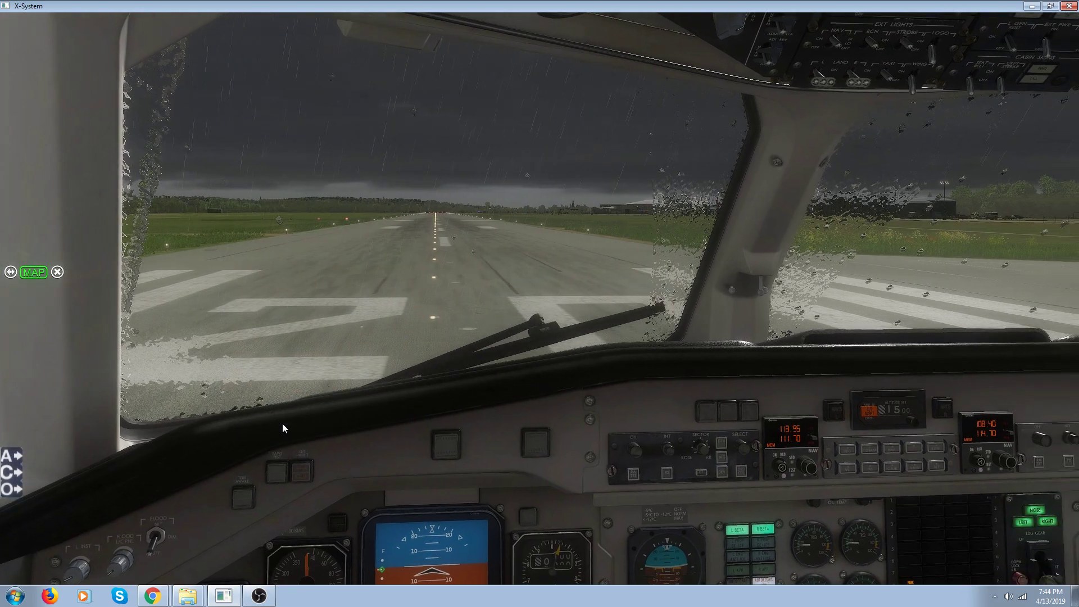
key(Right)
key(Left)
key(Left)
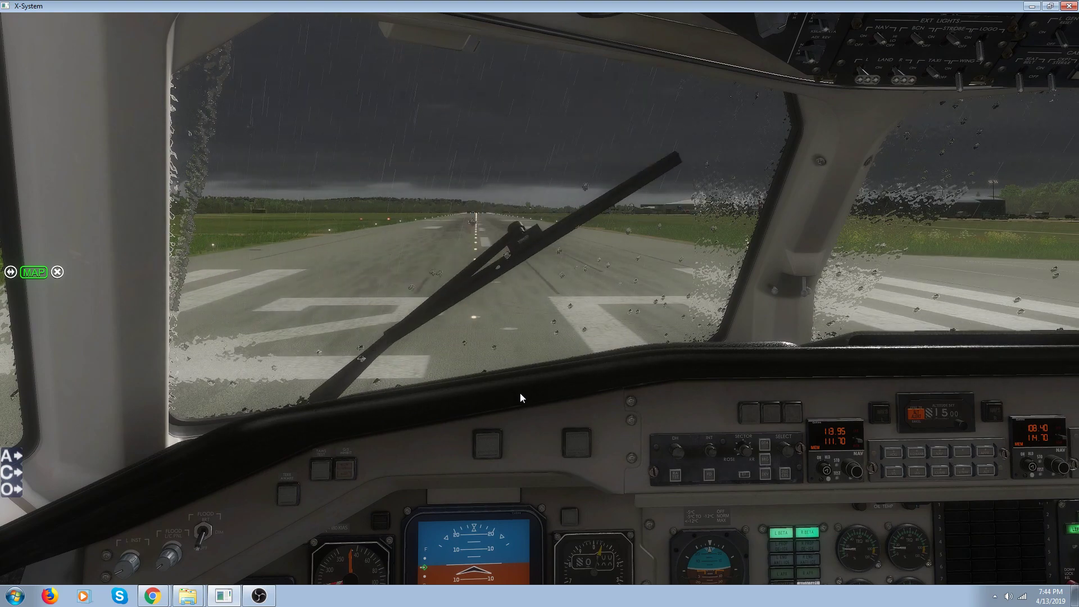
key(Right)
key(Right)
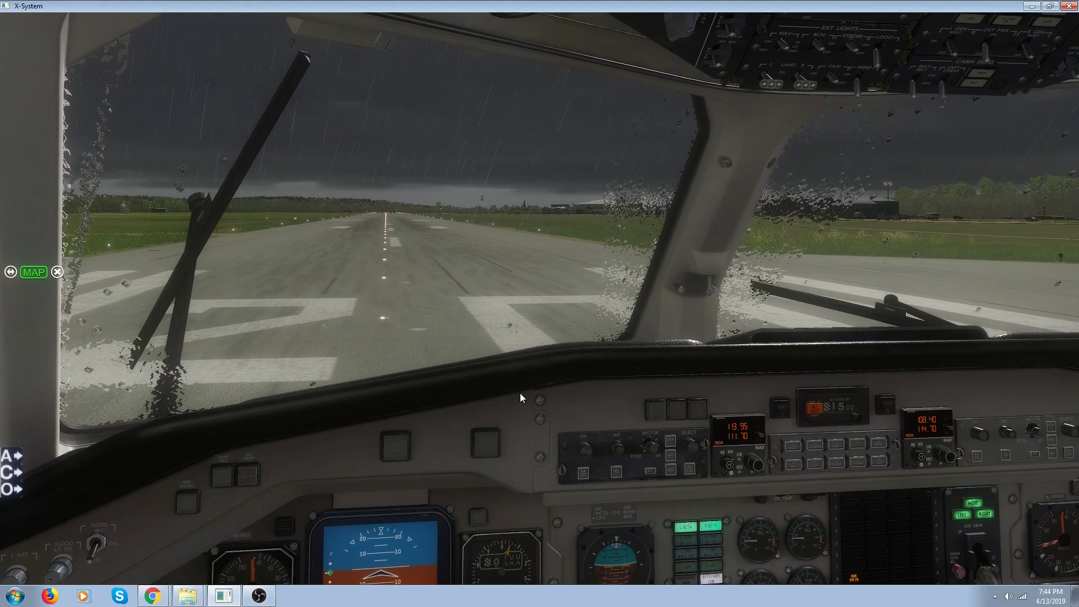
mouse_move(1057, 31)
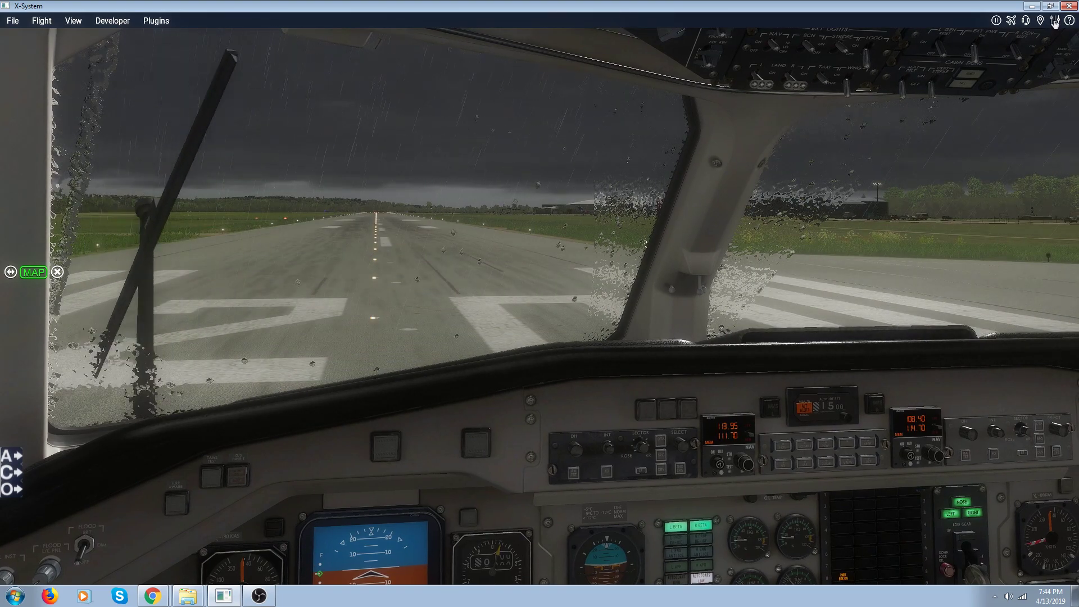
Step: Show the FlyWithLua > PassengersFX commands in Keyboard settings, e.g. pageDown for Announcements Volume Down
click(1055, 23)
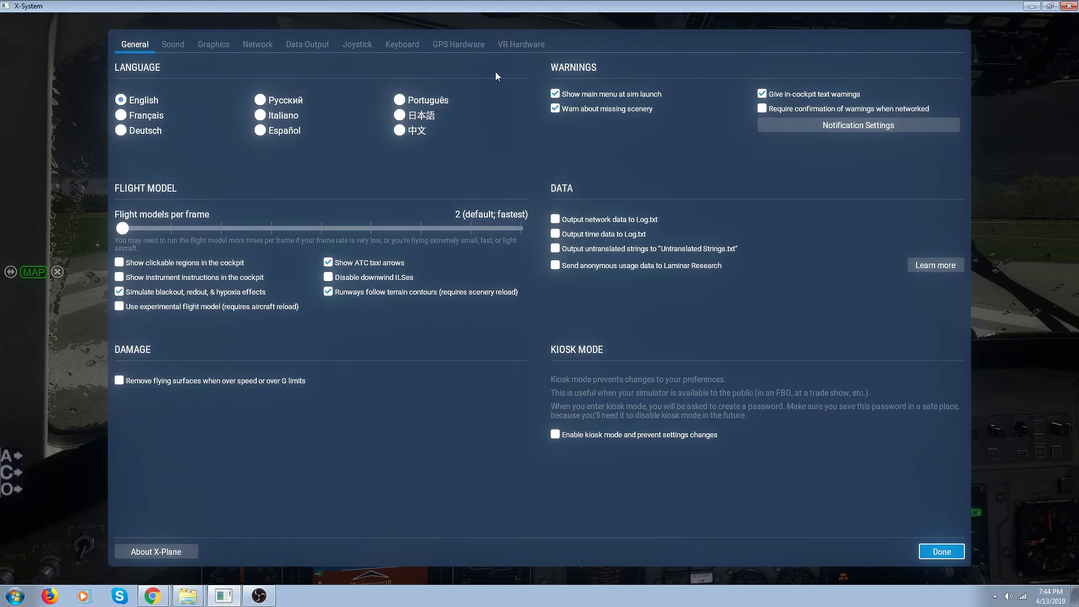
click(411, 48)
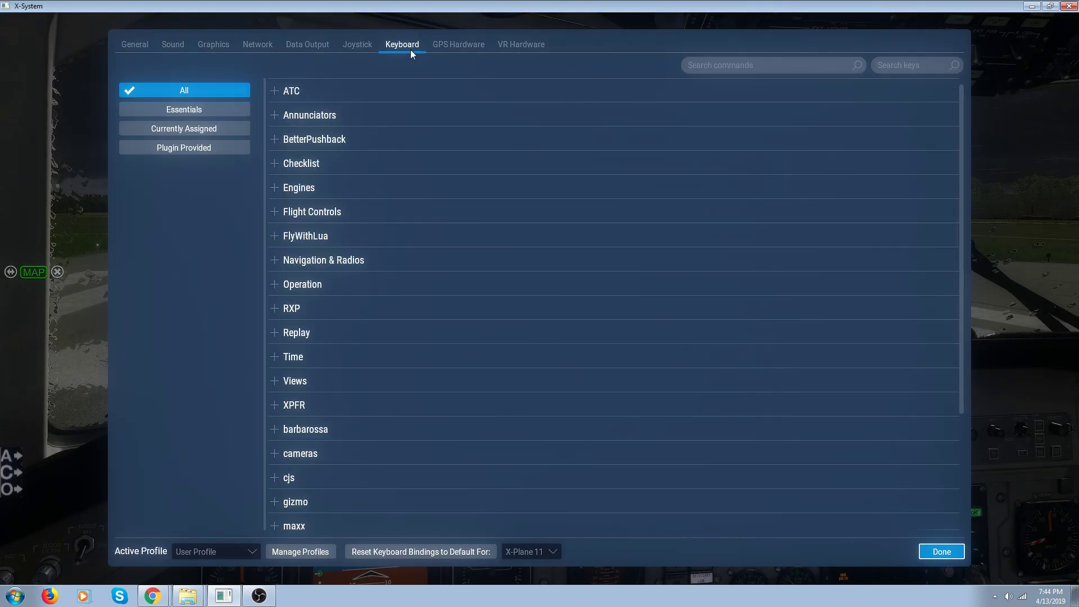
click(327, 239)
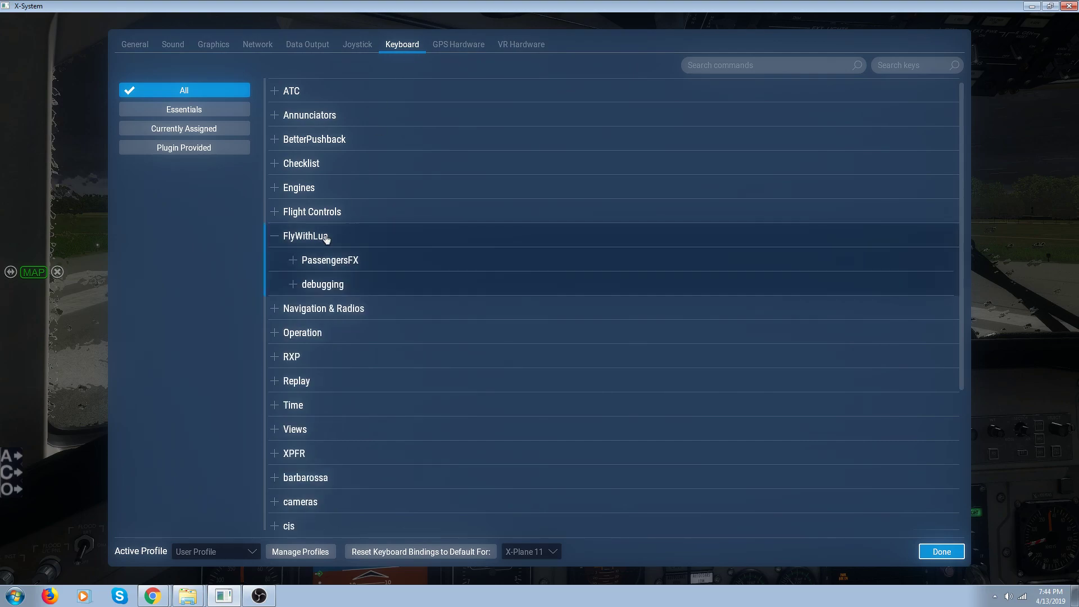
click(322, 262)
scroll(533, 337, down, 5)
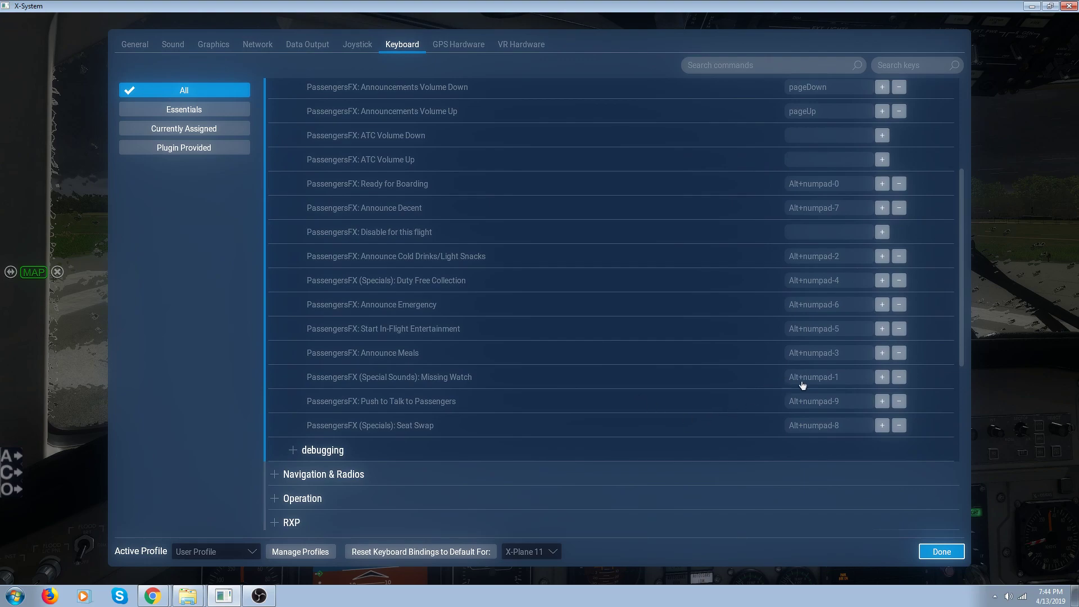
scroll(579, 296, up, 2)
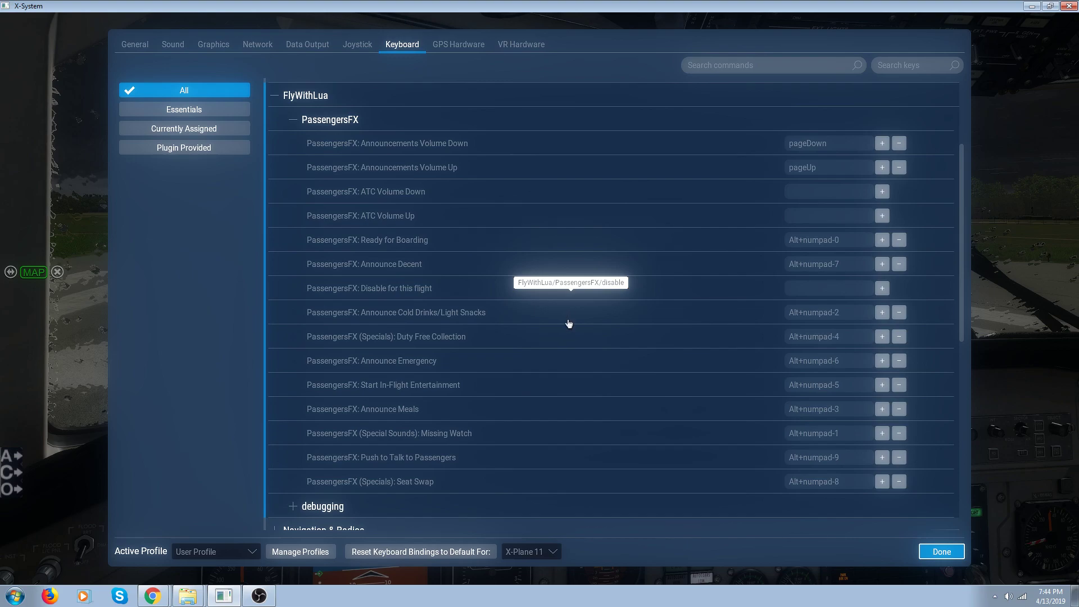
scroll(569, 325, up, 2)
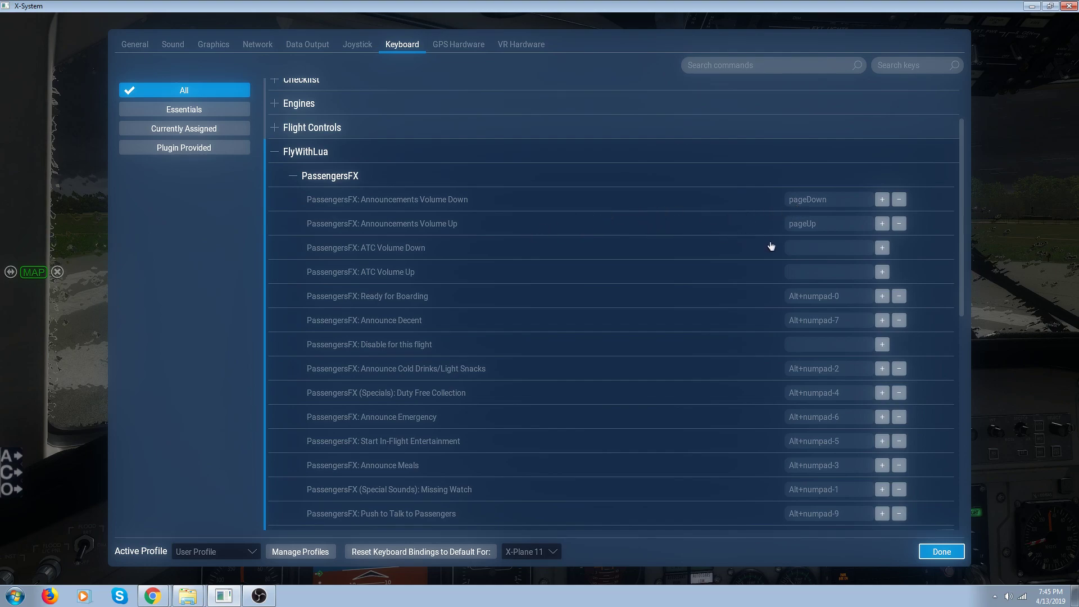
Step: Close Settings with Done and pan the cockpit view left, then up toward the overhead panel
click(930, 554)
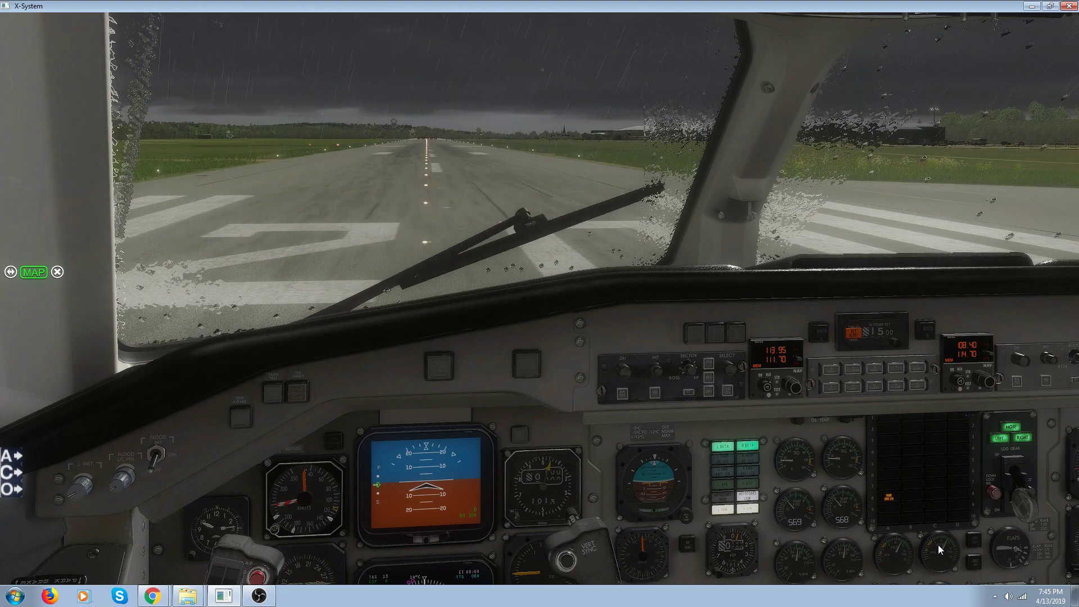
key(q)
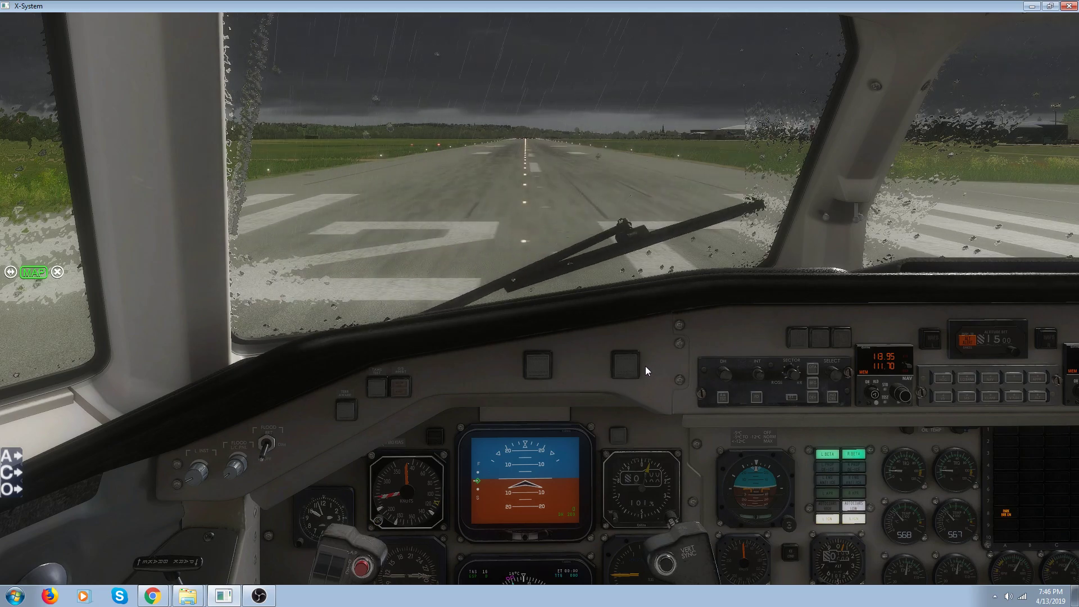
key(r)
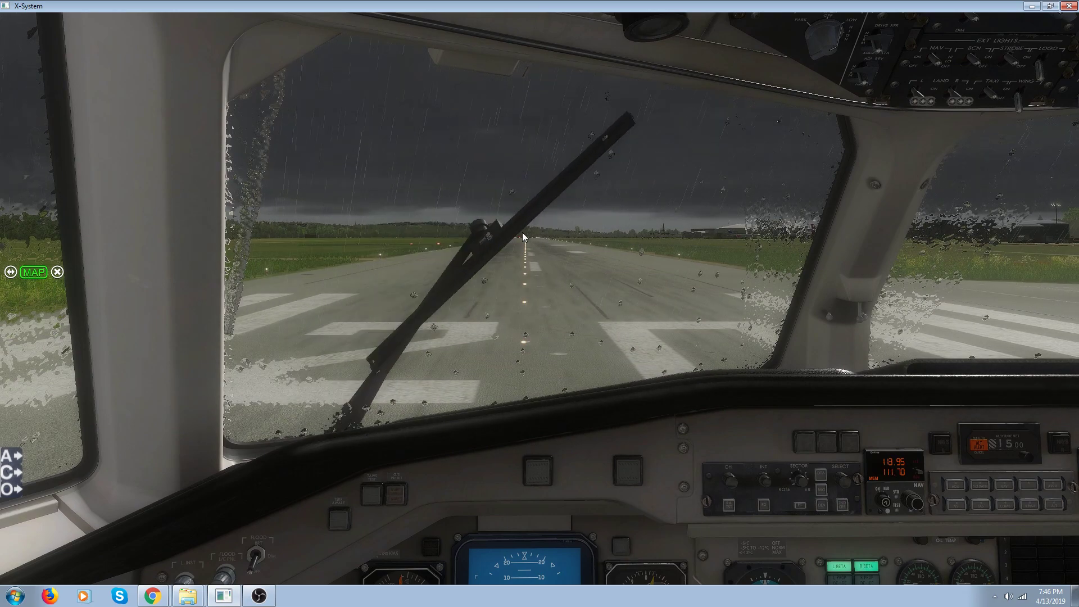
Step: Untick and re-tick FlyWithLua in Plugin Admin's Enable/Disable list to reload PassengersFX
mouse_move(288, 24)
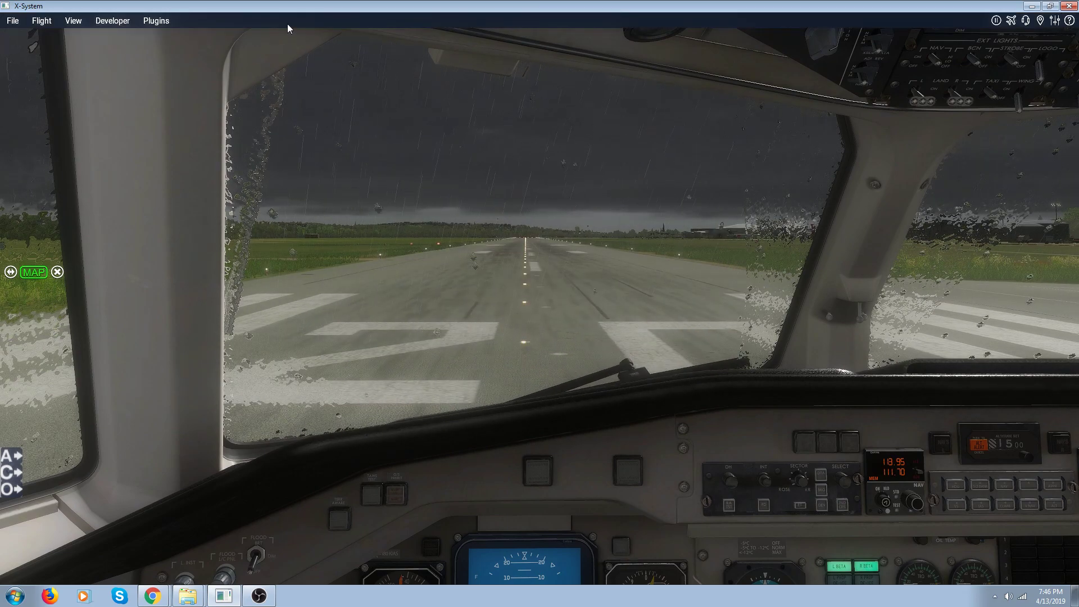
click(156, 21)
mouse_move(164, 34)
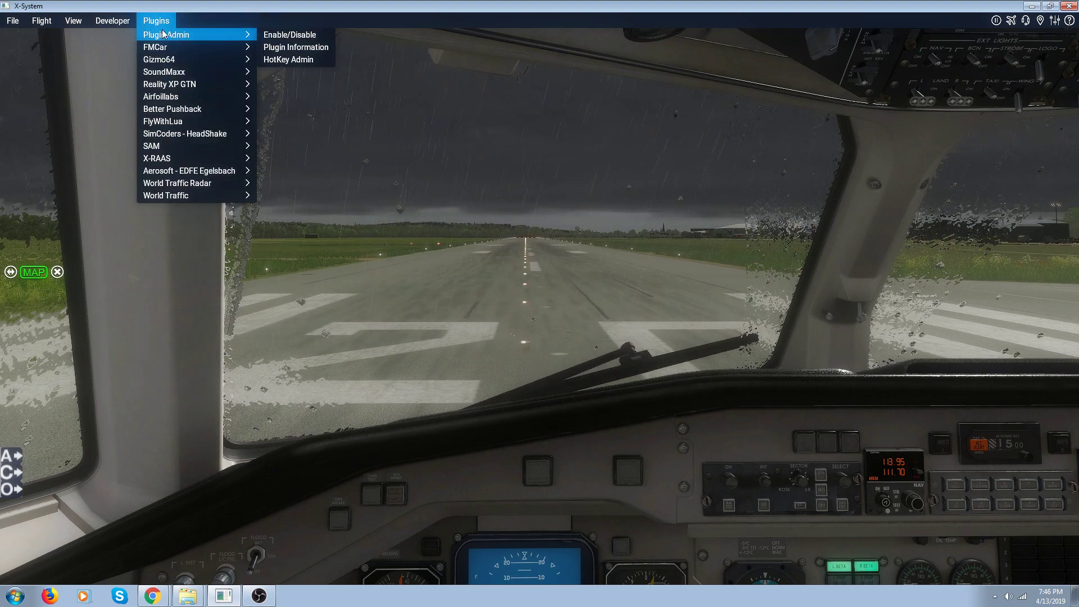
click(268, 35)
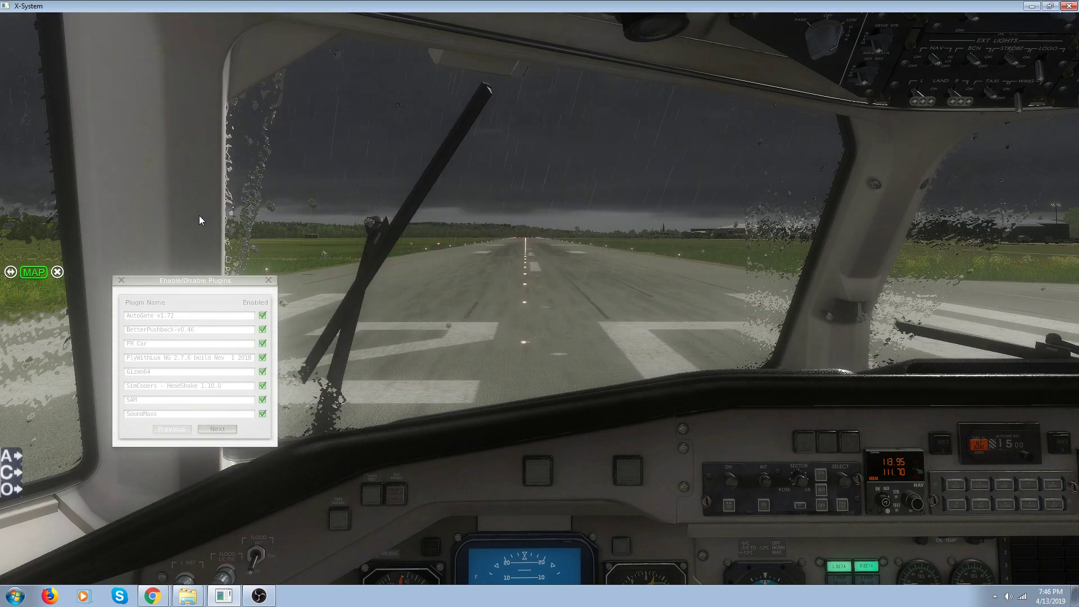
drag(174, 280, 320, 184)
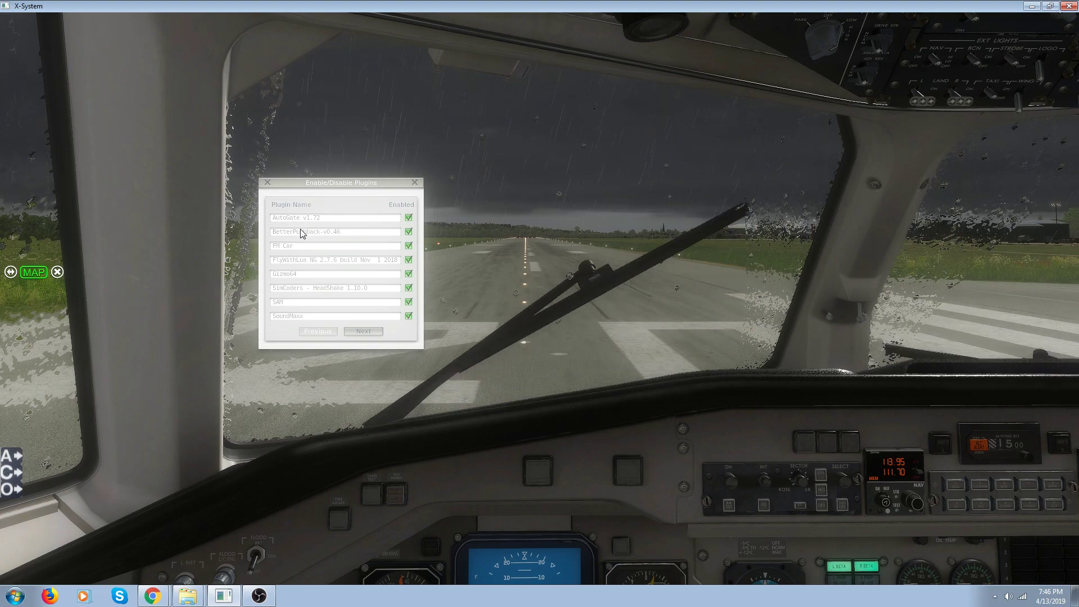
click(409, 260)
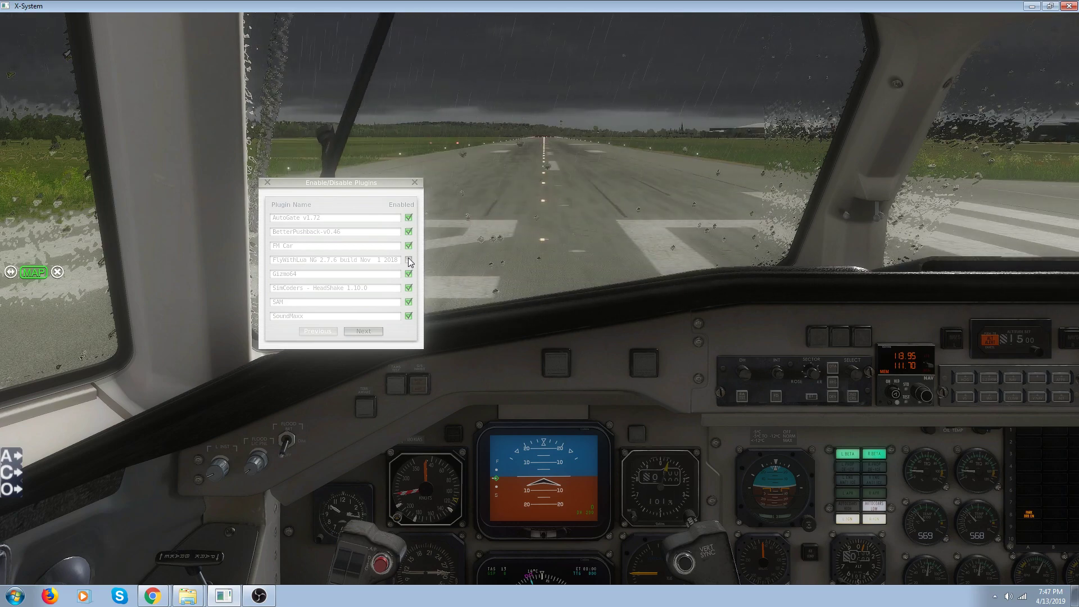
click(409, 260)
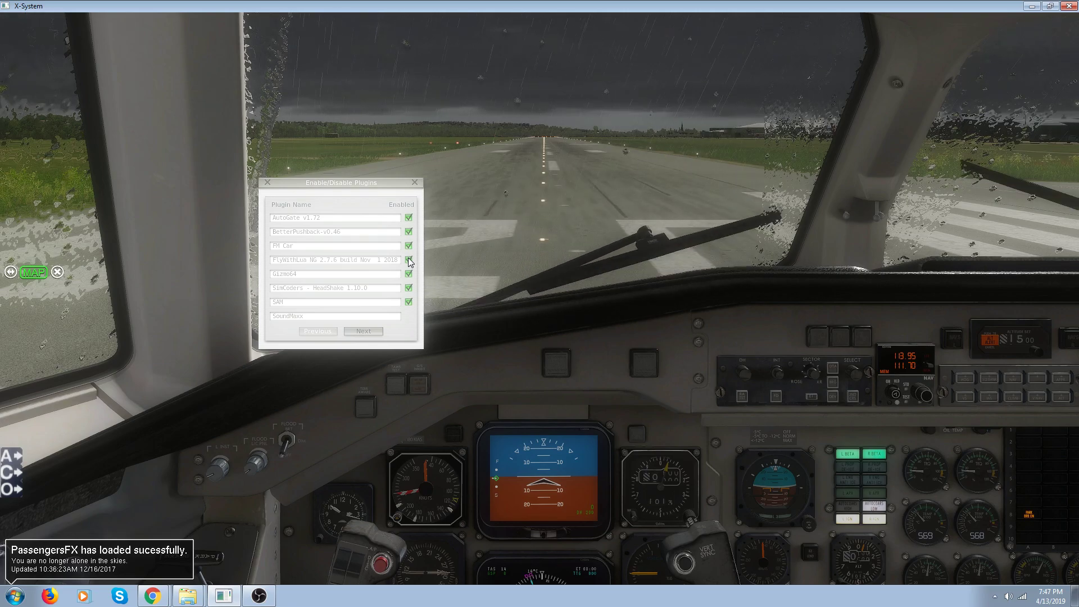
Step: Close the Enable/Disable Plugins window and pause the simulation with P
click(412, 182)
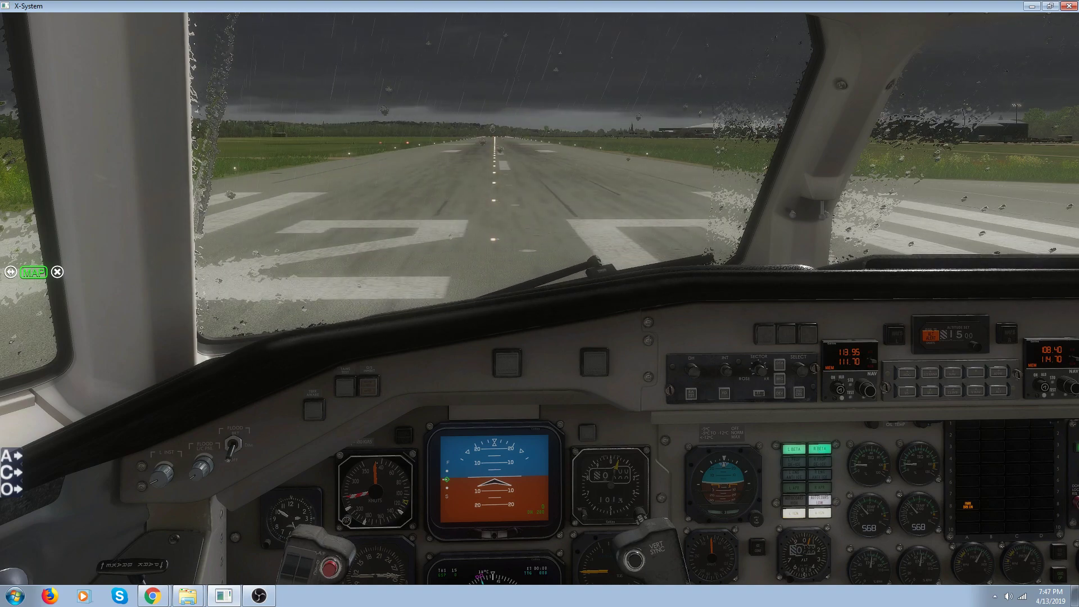
key(p)
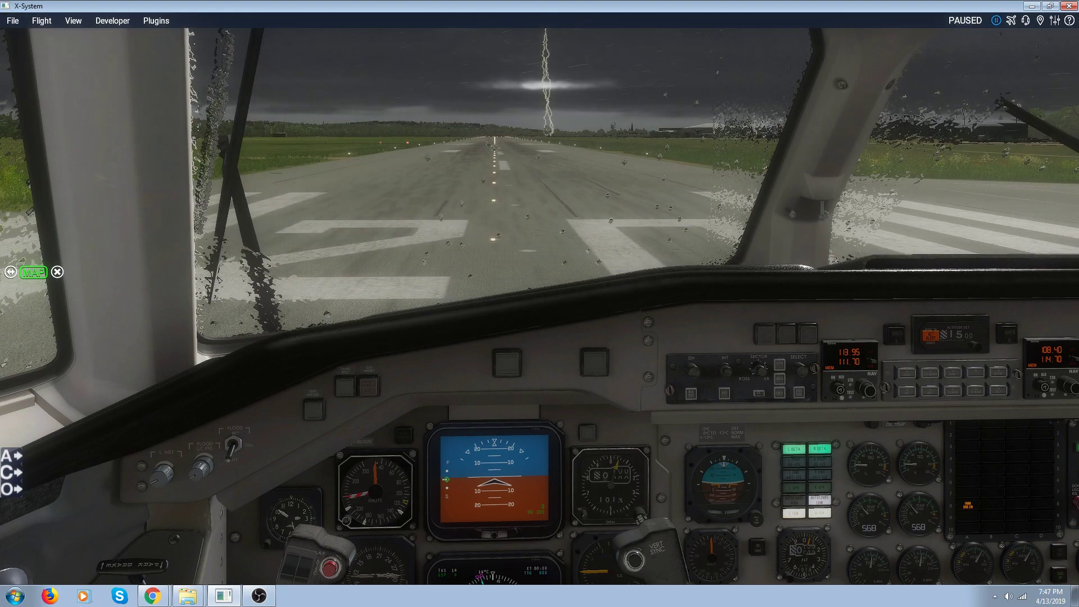